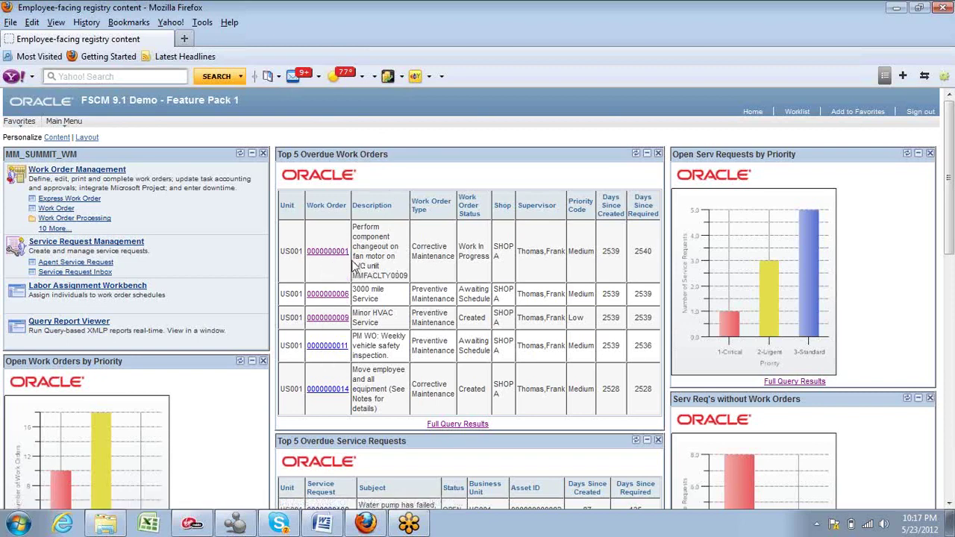
click(327, 251)
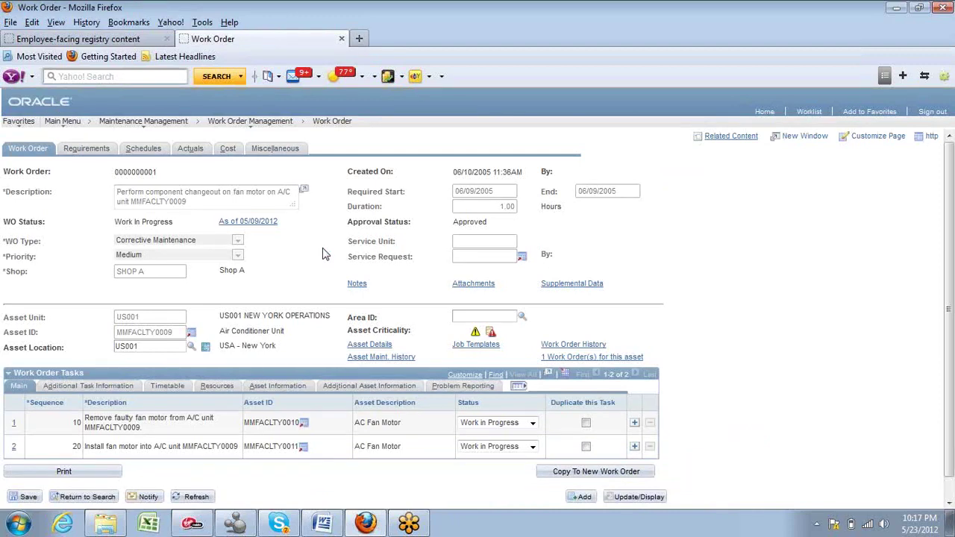
click(112, 39)
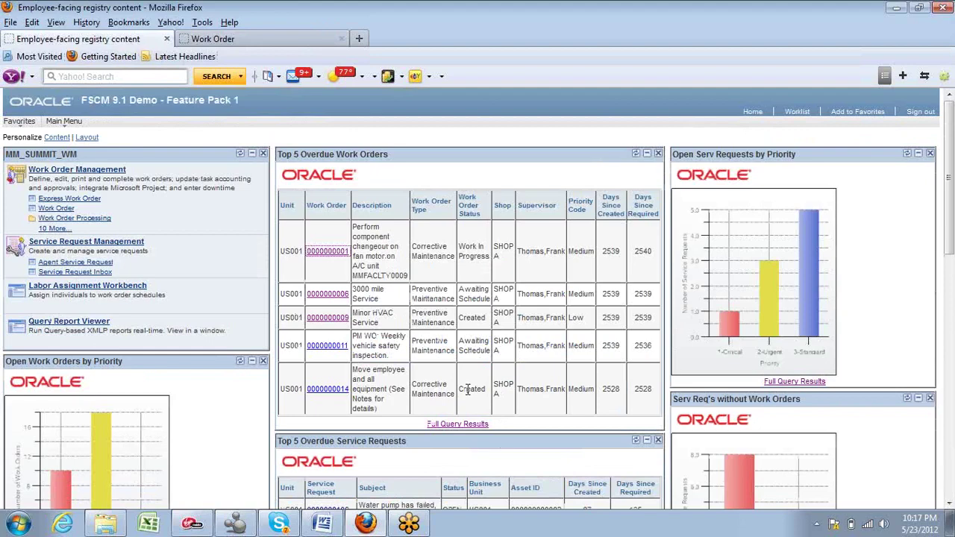
click(457, 424)
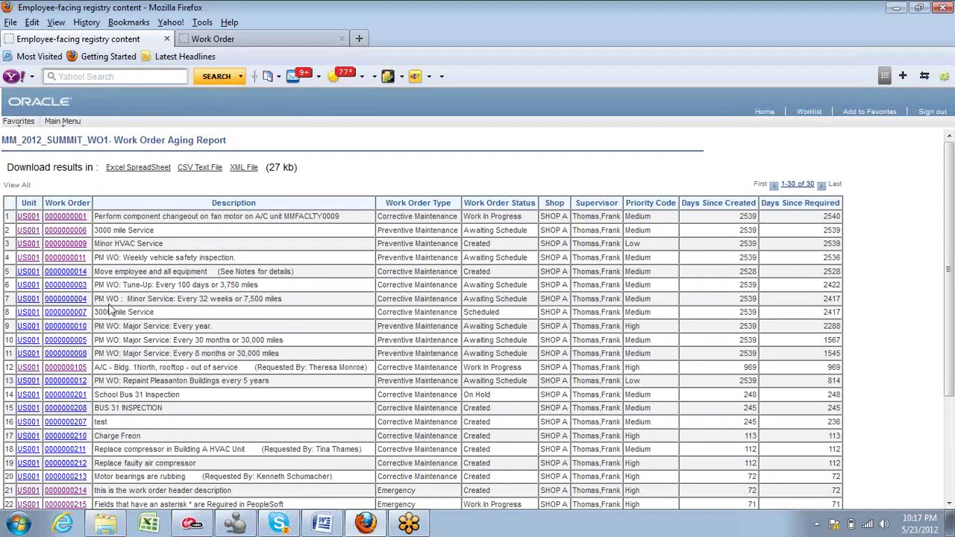
click(66, 311)
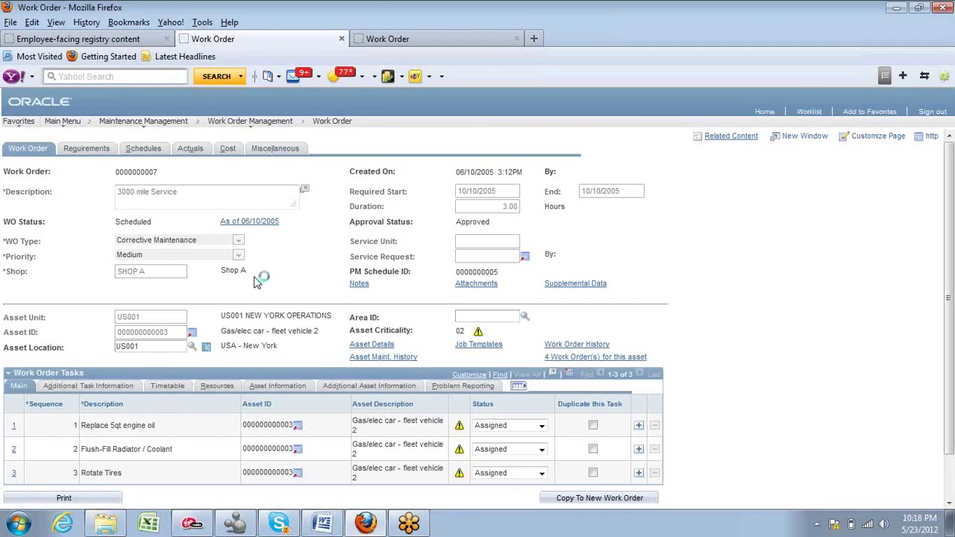
Step: Start a new query from Favorites > Query Manager and set the record search to WM_WO
click(18, 121)
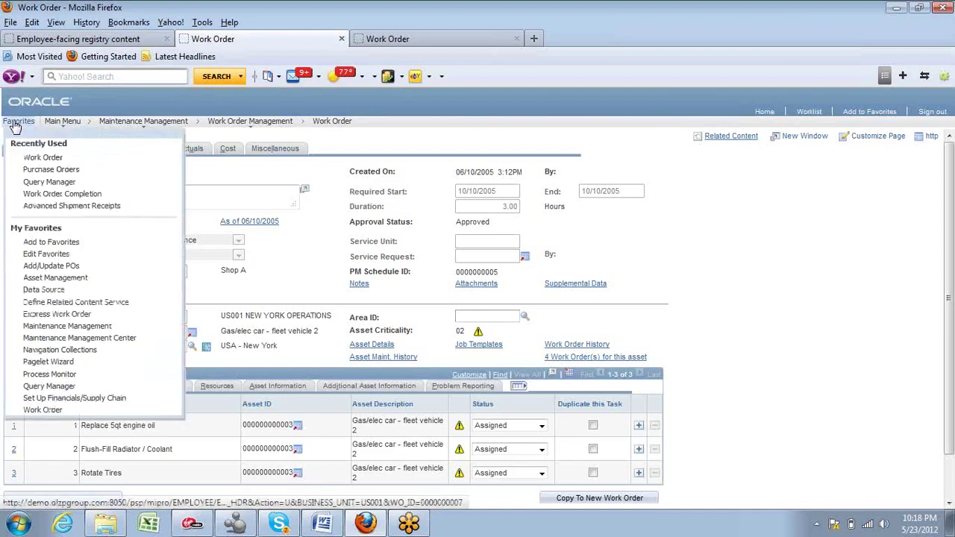
click(49, 182)
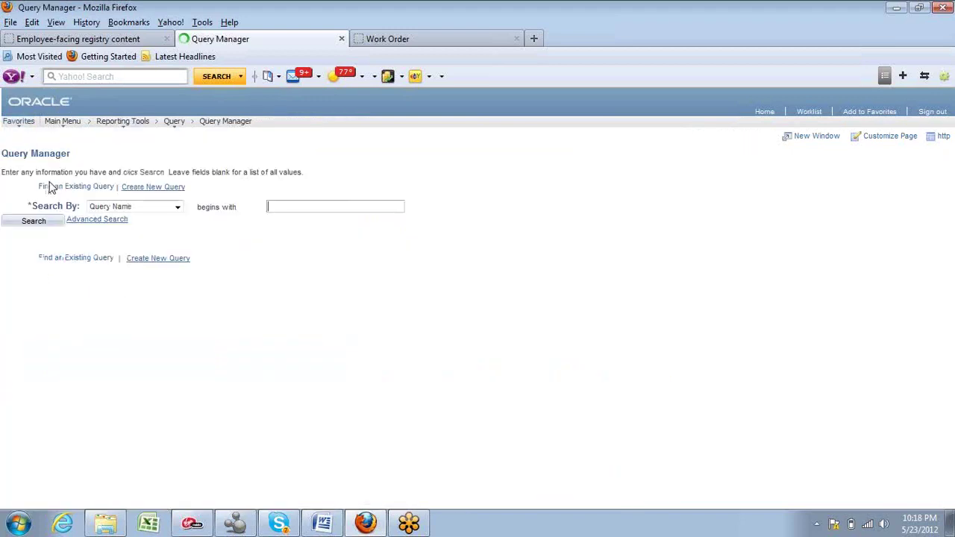
click(153, 187)
text(BLOG_TEST_2)
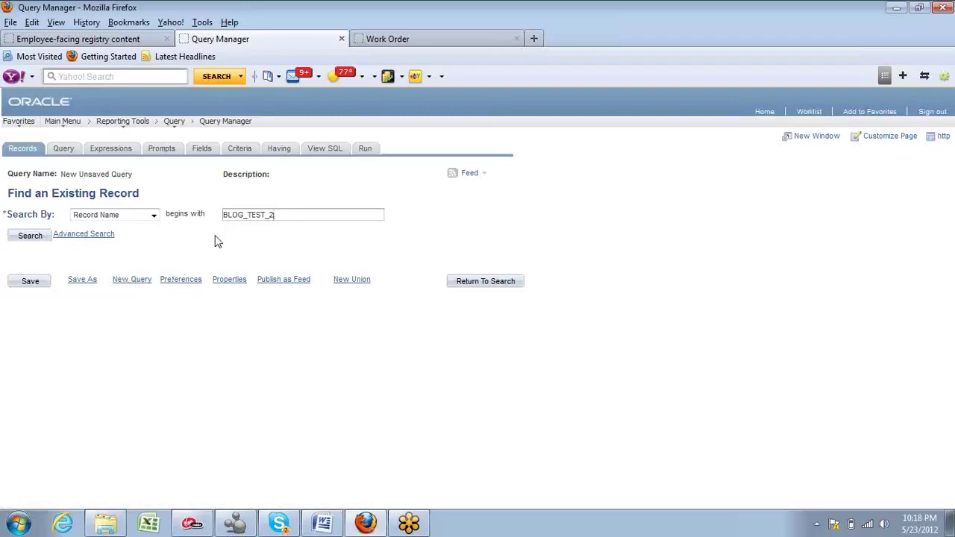
key(BackSpace)
key(BackSpace)
key(BackSpace)
key(BackSpace)
key(BackSpace)
key(BackSpace)
Step: Add WM_WO_HDR and select BUSINESS_UNIT, WO_ID, SHOP_ID, REQ_START_DT, EST_COST_LBR and EST_COST_PO
click(30, 236)
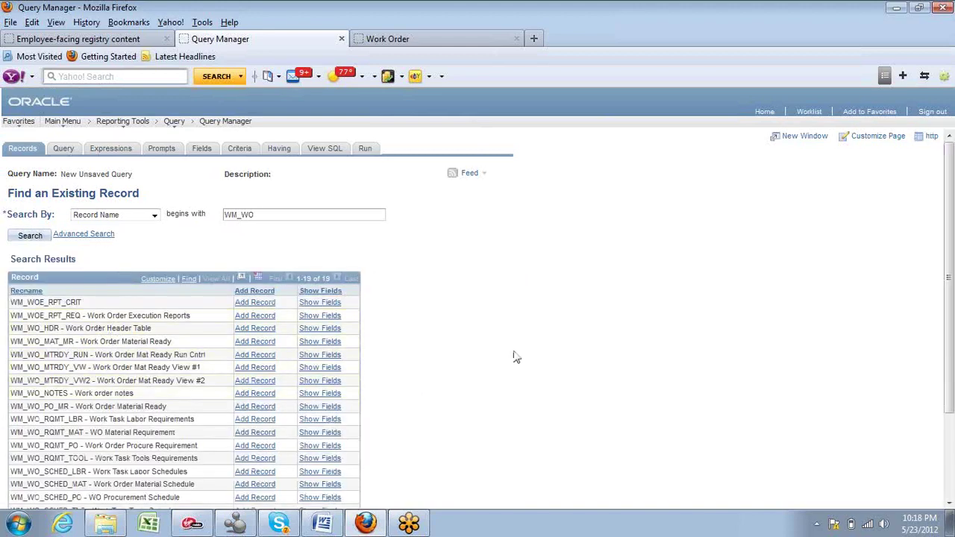
click(255, 328)
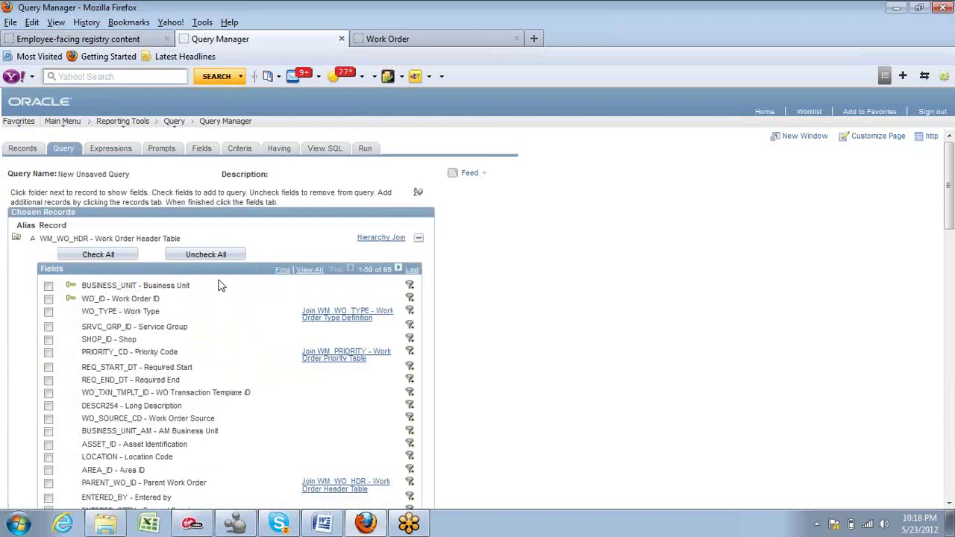
click(48, 286)
click(49, 298)
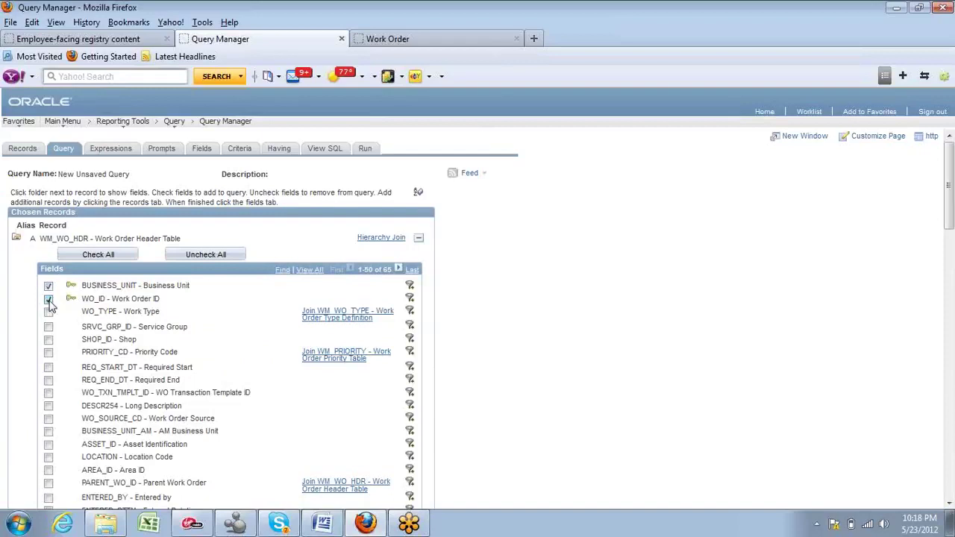
click(48, 339)
drag(949, 191, 947, 328)
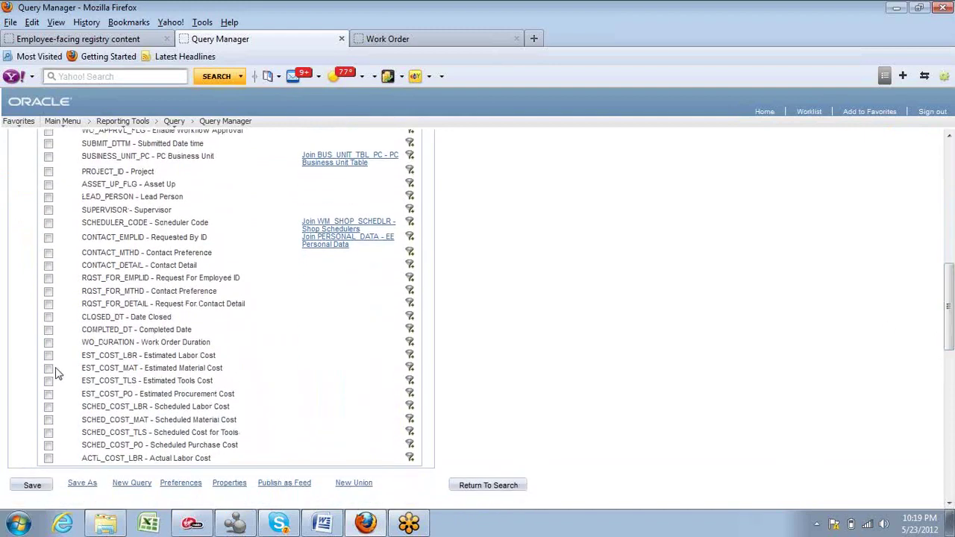
click(48, 355)
click(49, 394)
drag(950, 349, 950, 142)
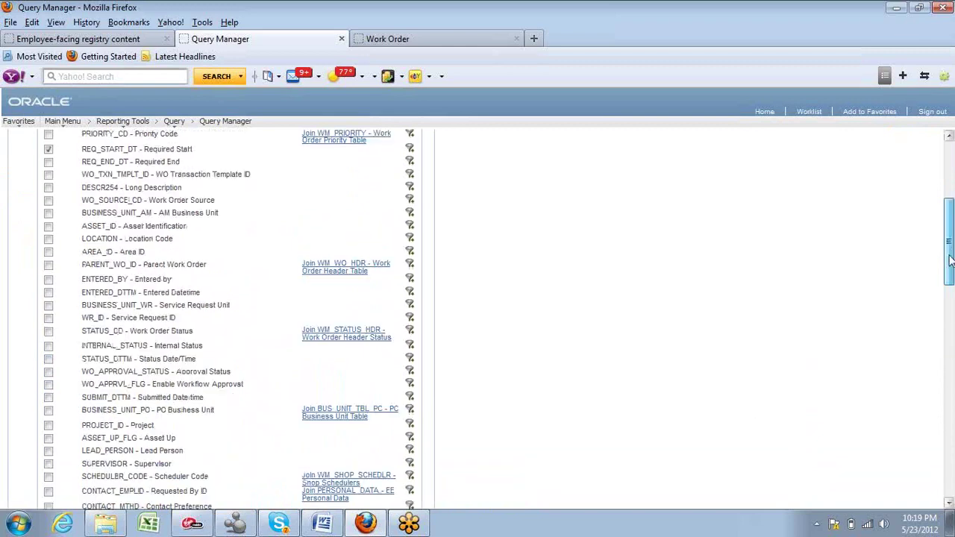
drag(950, 187, 939, 385)
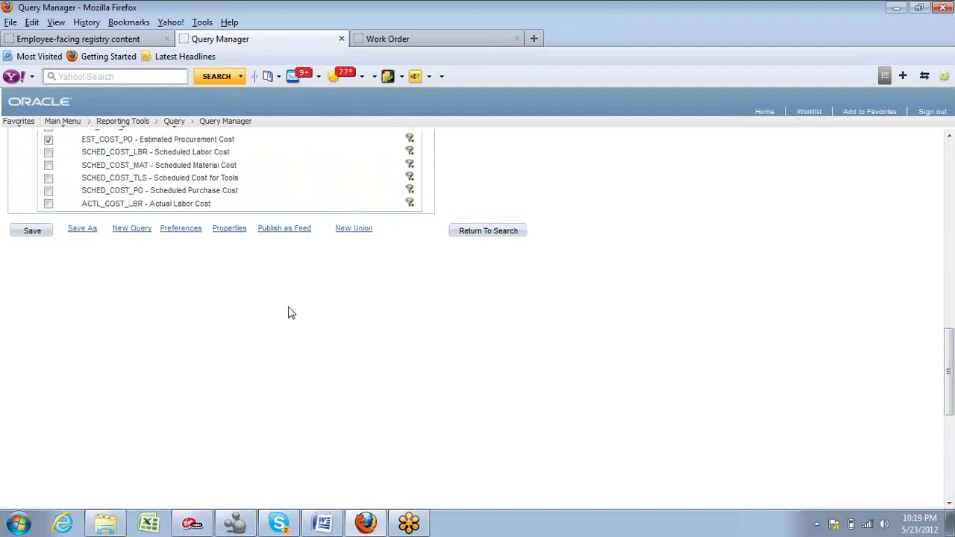
Step: Save the query as BLOG_TEST_23 with type User and owner Public
click(32, 231)
text(BLG)
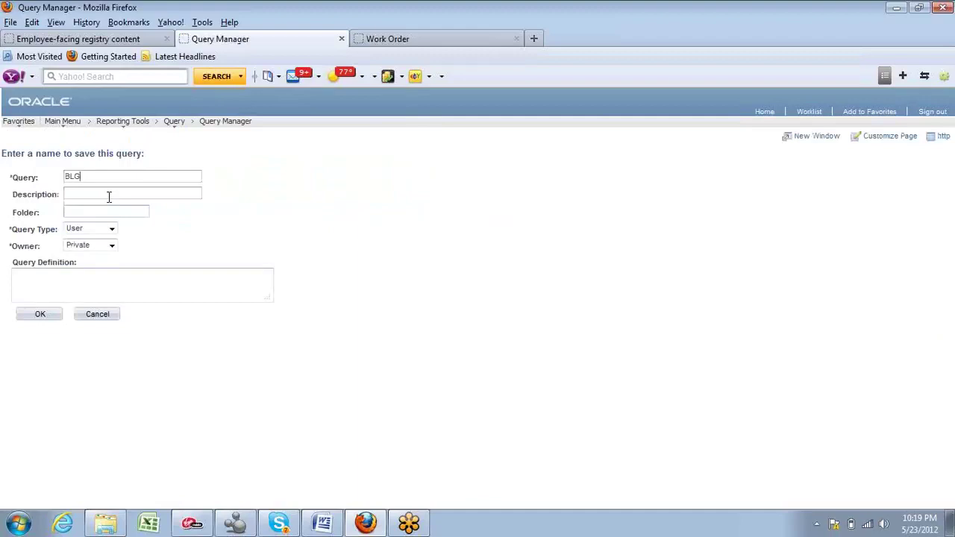
key(BackSpace)
text(OG_TEST_23)
click(111, 228)
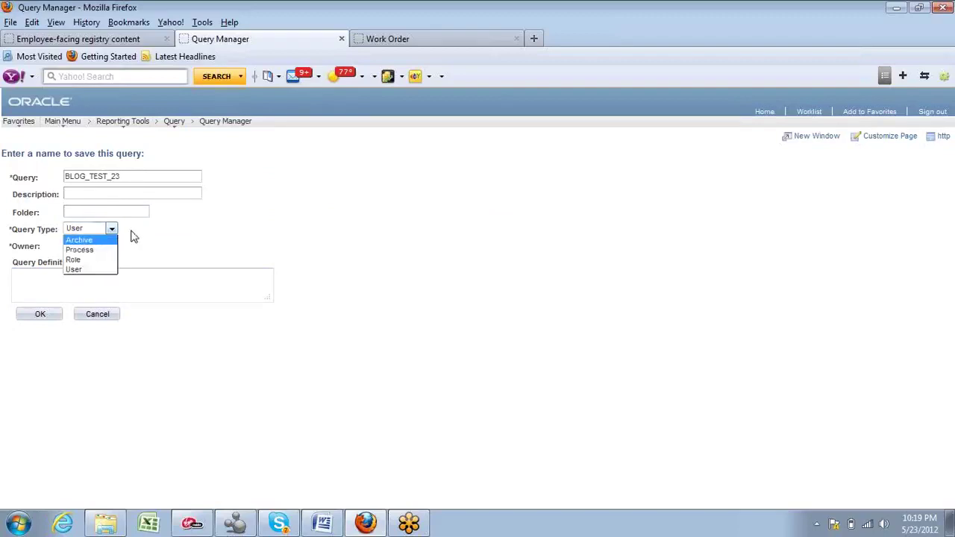
click(133, 236)
click(112, 246)
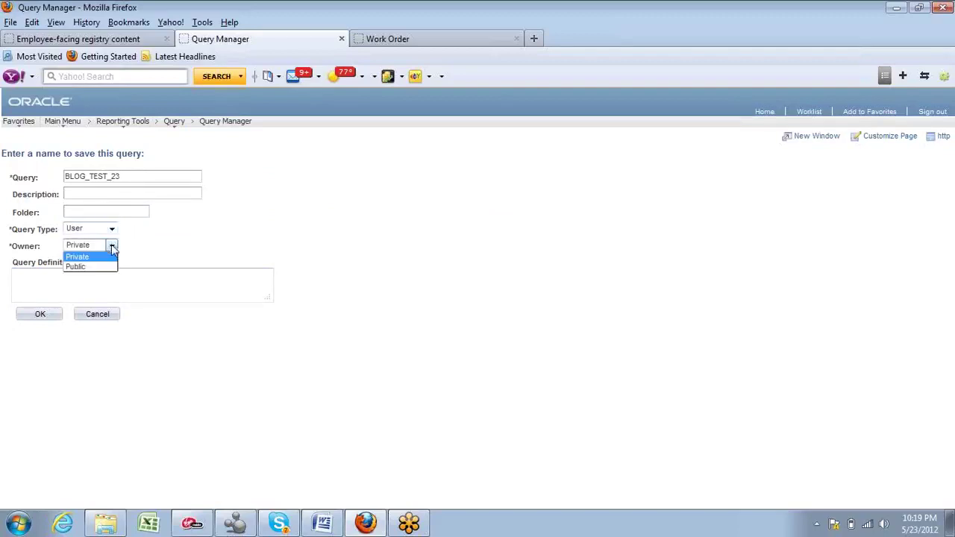
click(76, 266)
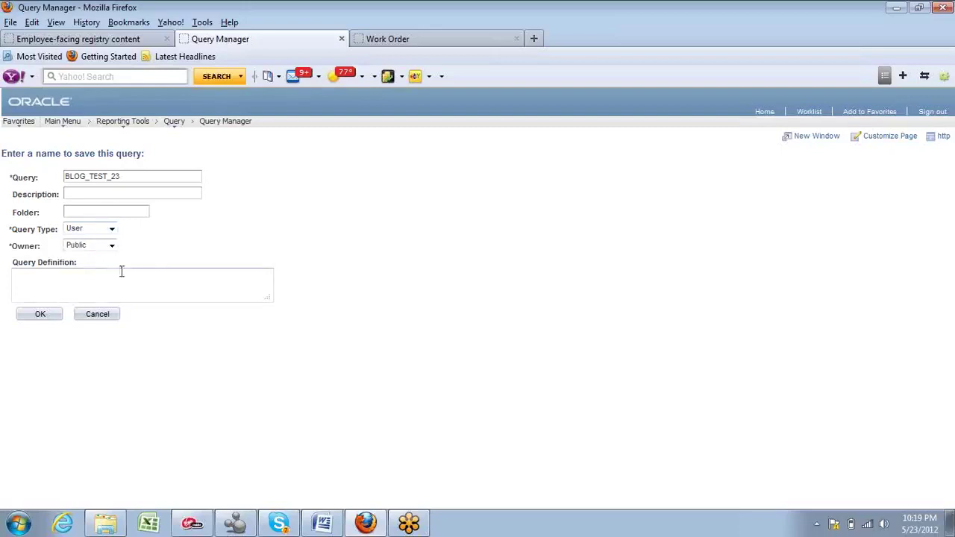
click(43, 315)
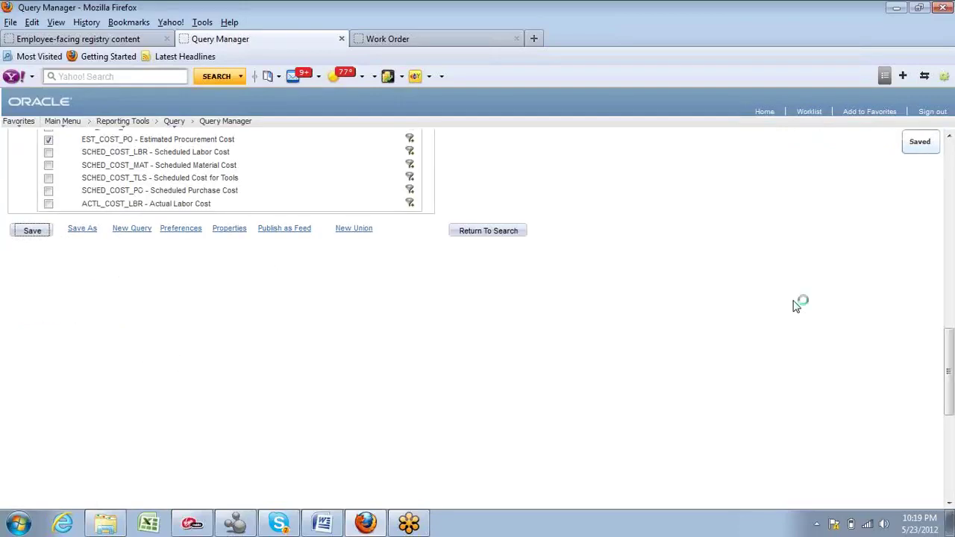
drag(946, 347, 949, 136)
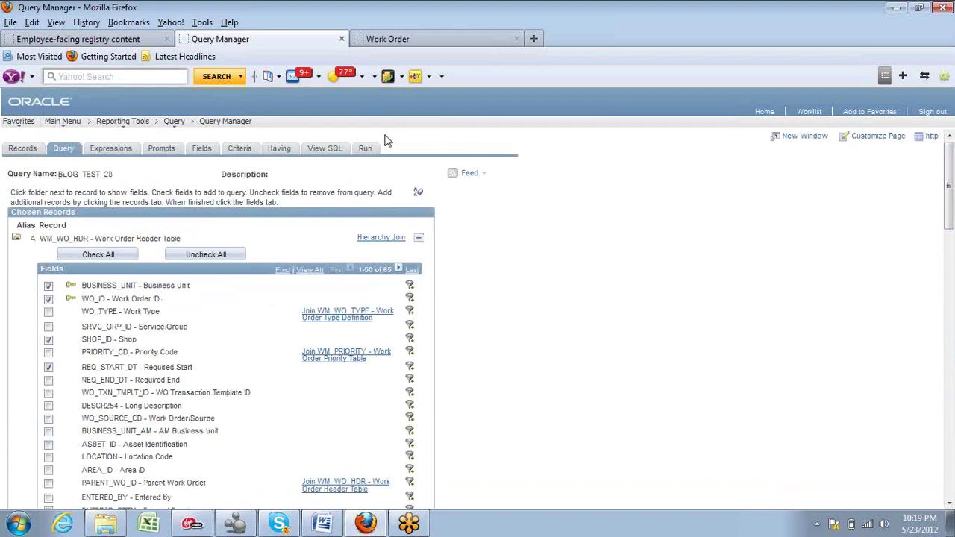
Step: Run BLOG_TEST_23 to preview its 51 work order rows, then view the empty Expressions page
click(365, 148)
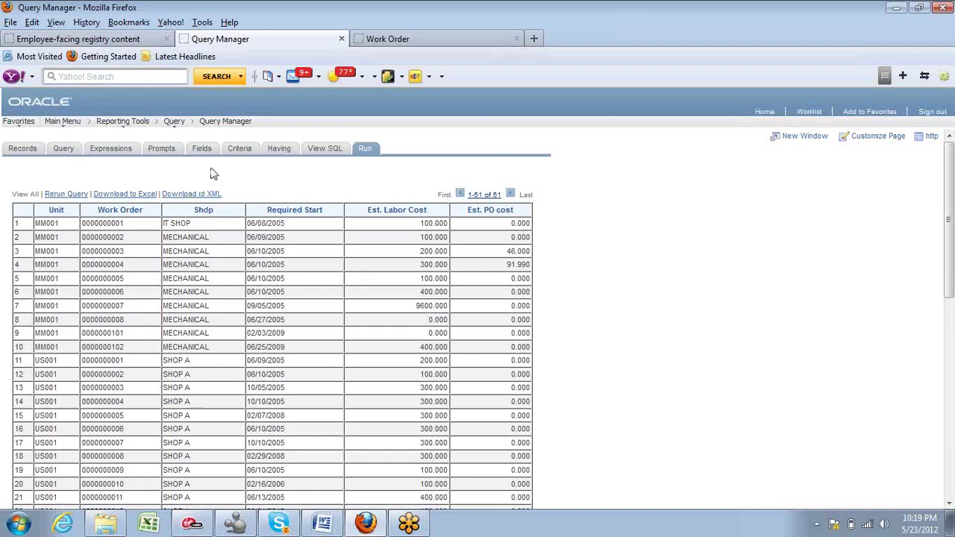
click(112, 148)
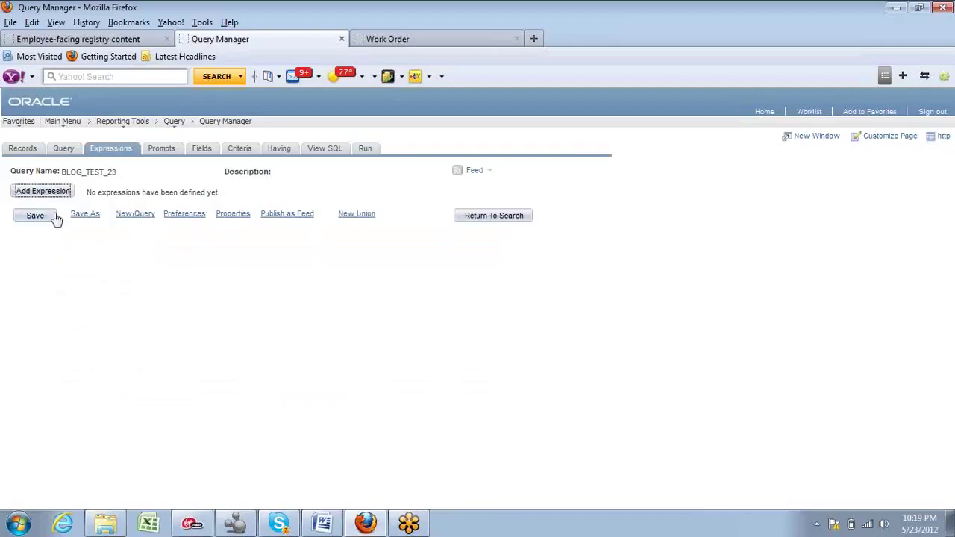
Step: Add an expression to BLOG_TEST_23 with Expression Type set to Drilling URL
click(43, 191)
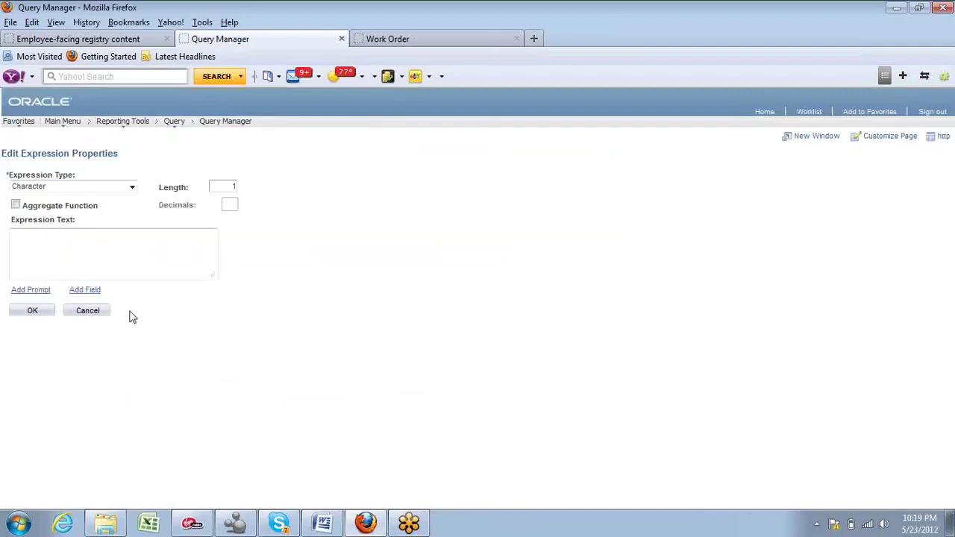
click(132, 187)
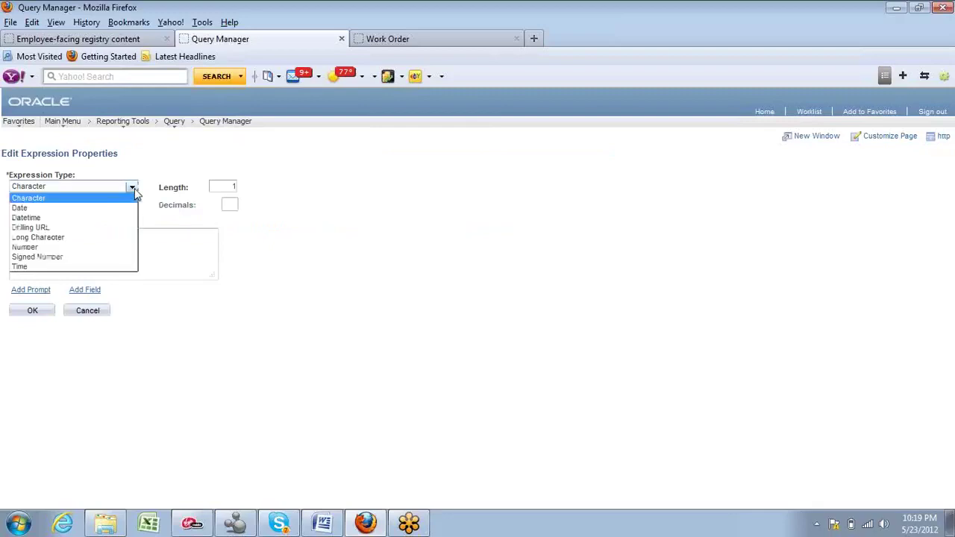
click(30, 227)
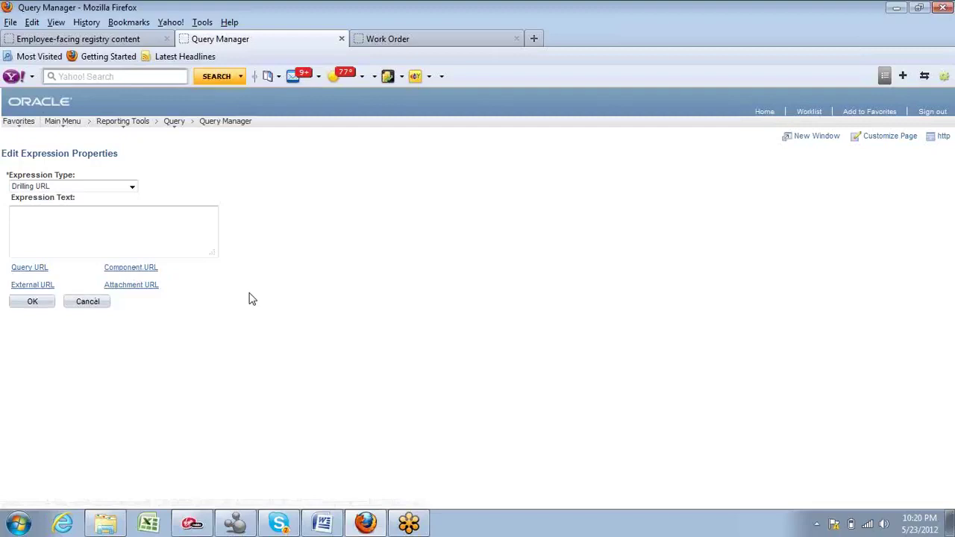
Step: Build a Component URL with menu MANAGE_WORK_ORDER, market GBL, component WM_WO, page WM_WO_HDR
click(138, 268)
text(Ma)
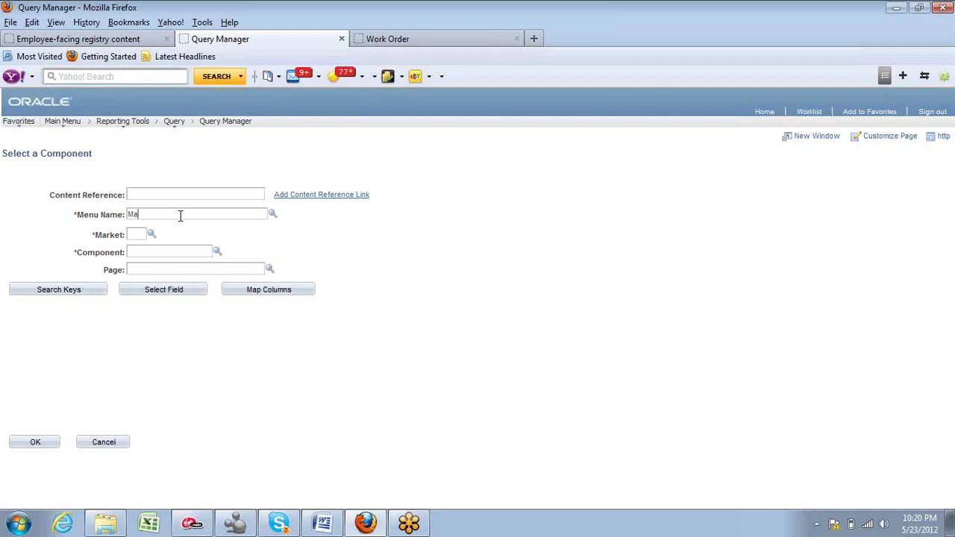
text(nage)
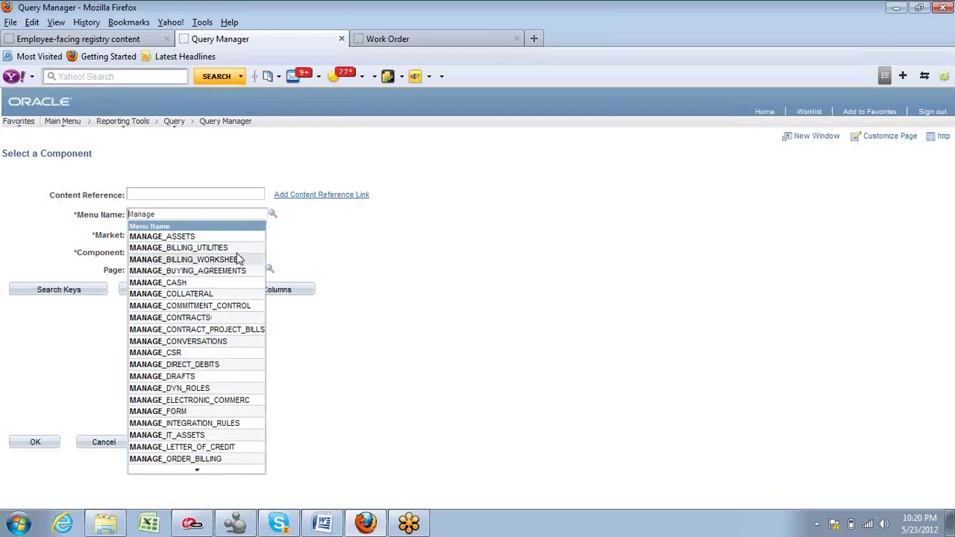
scroll(195, 468, down, 5)
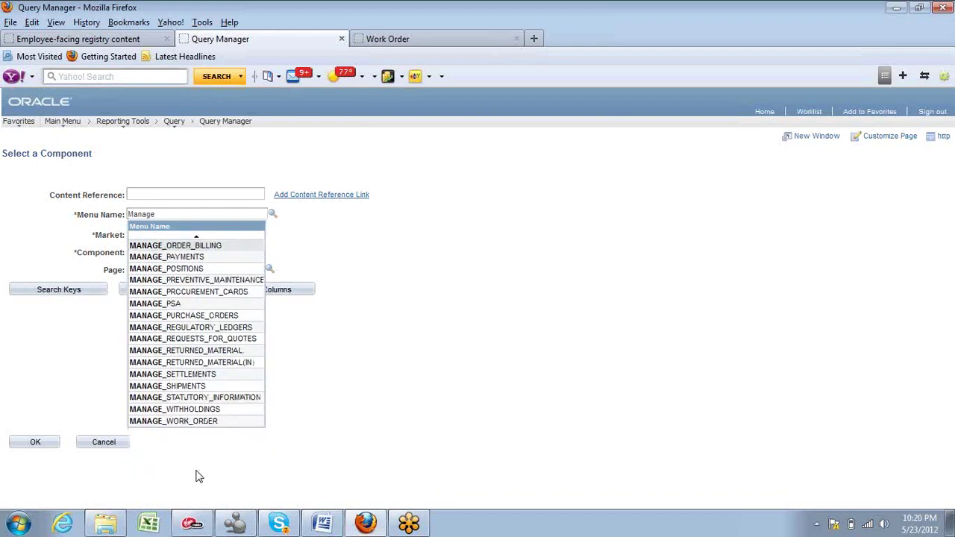
click(196, 473)
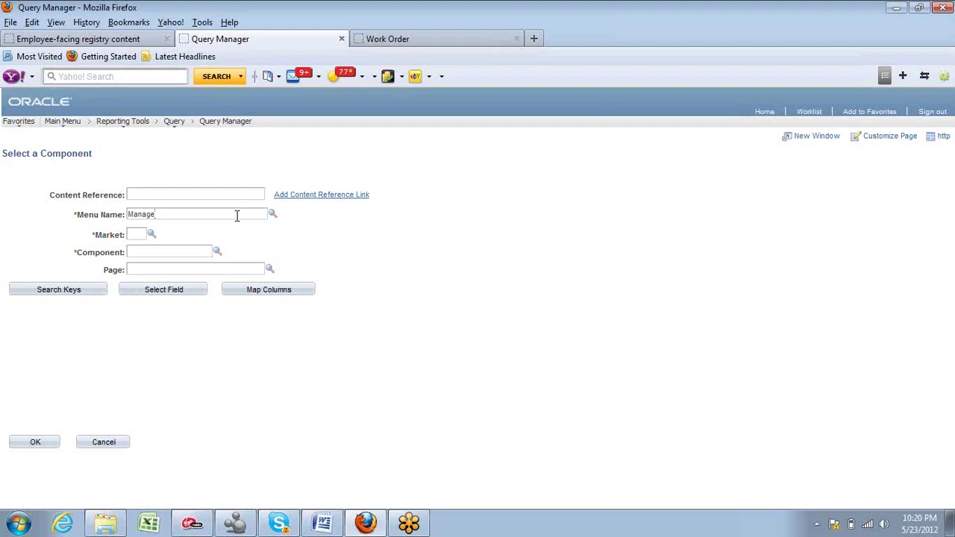
click(272, 214)
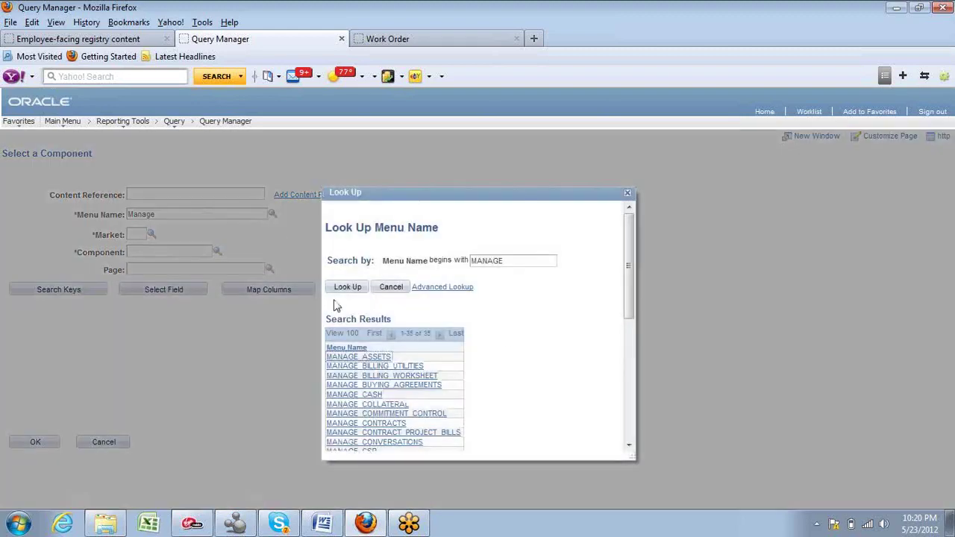
drag(628, 246, 628, 441)
click(388, 441)
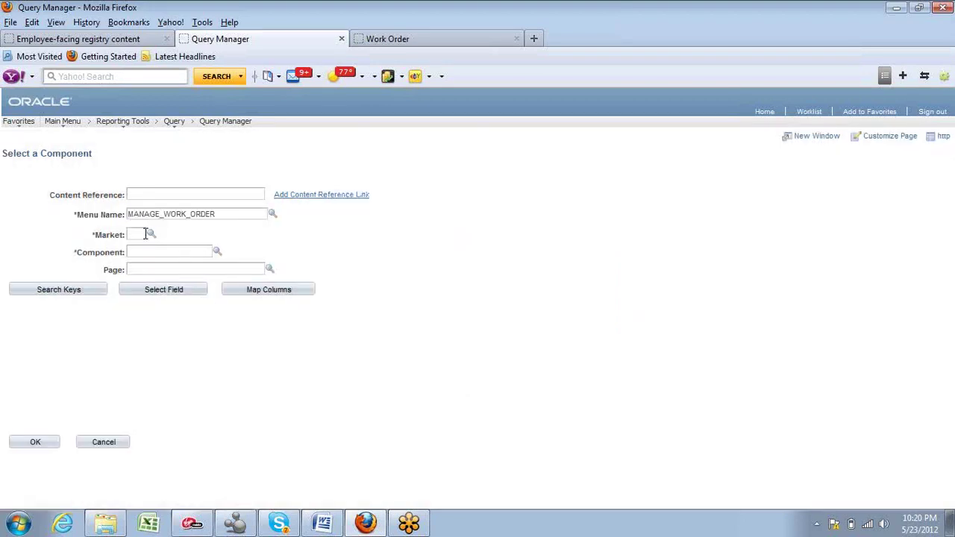
click(136, 234)
text(GBL)
click(147, 246)
click(217, 251)
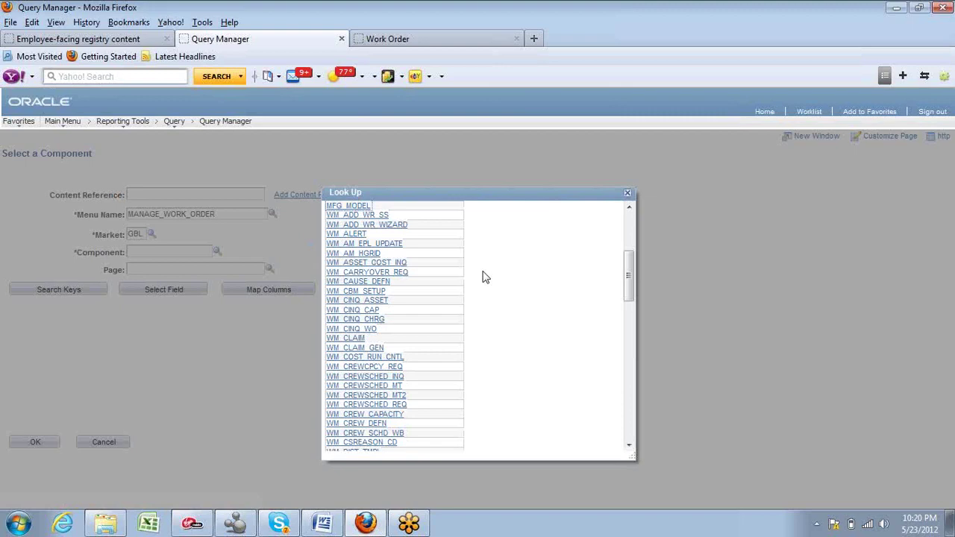
mouse_move(629, 293)
mouse_down()
mouse_move(629, 280)
mouse_move(626, 405)
mouse_up()
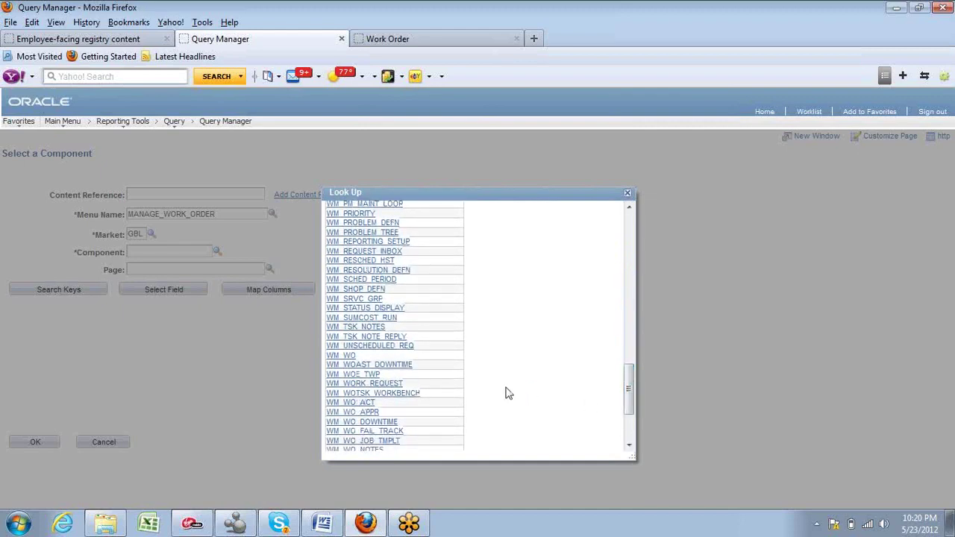
click(340, 355)
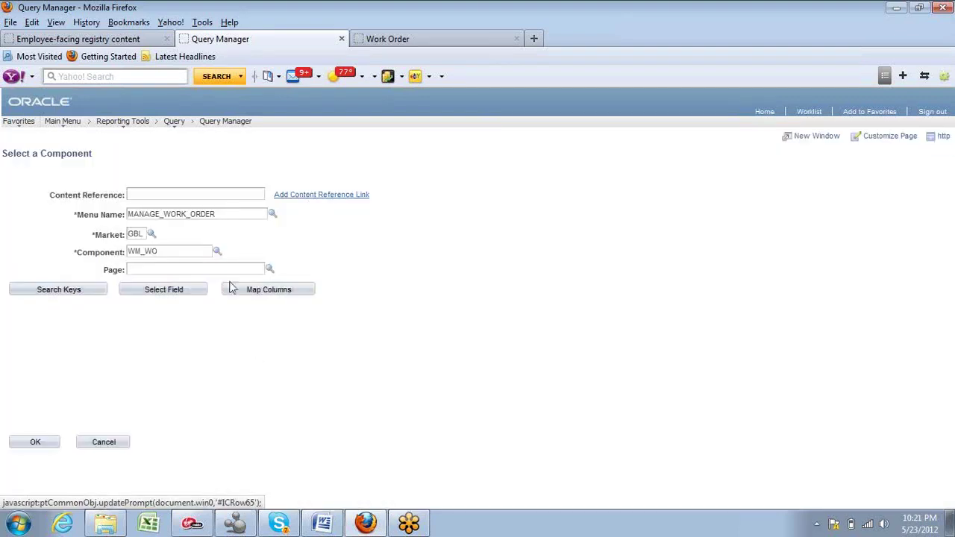
click(267, 269)
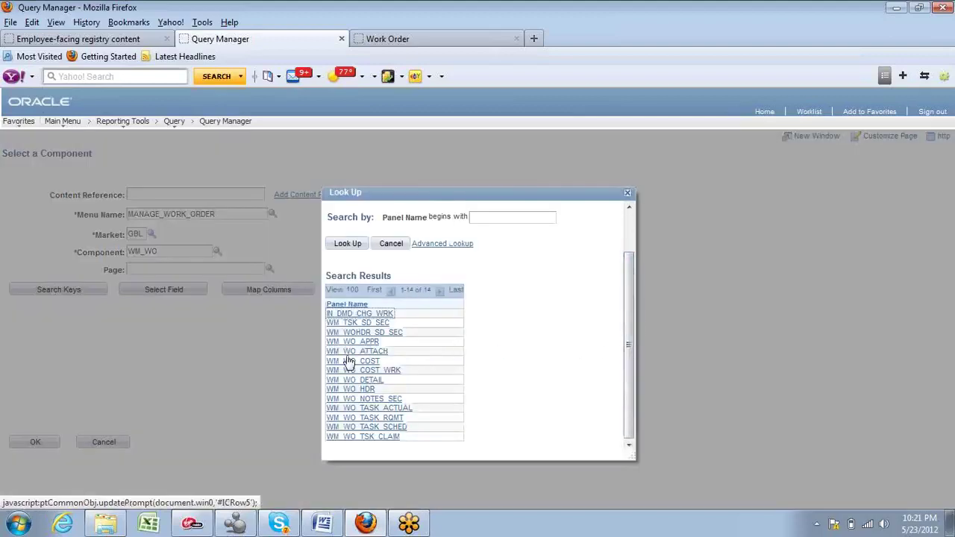
click(350, 389)
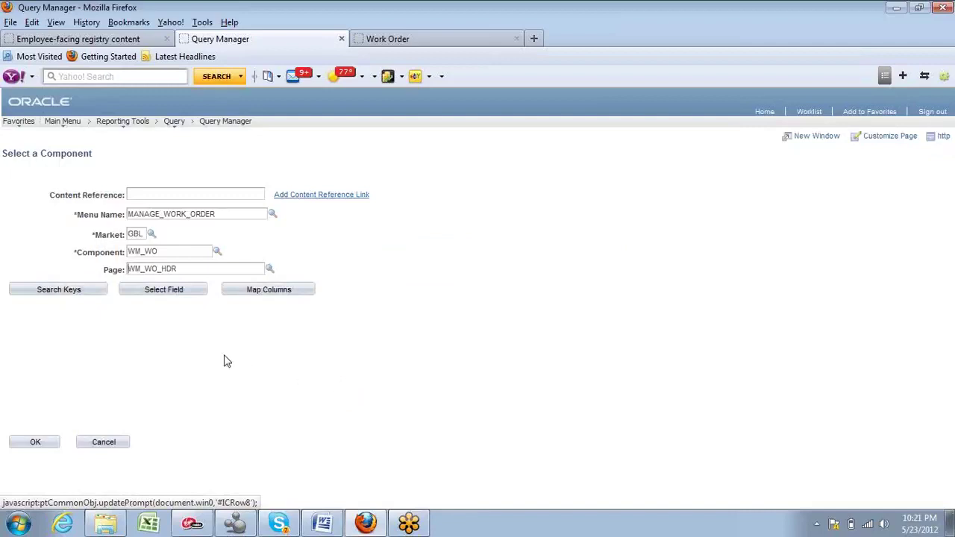
Step: Flag A.BUSINESS_UNIT and A.WO_ID as URL columns and load the BUSINESS_UNIT and WO_ID search keys
click(268, 290)
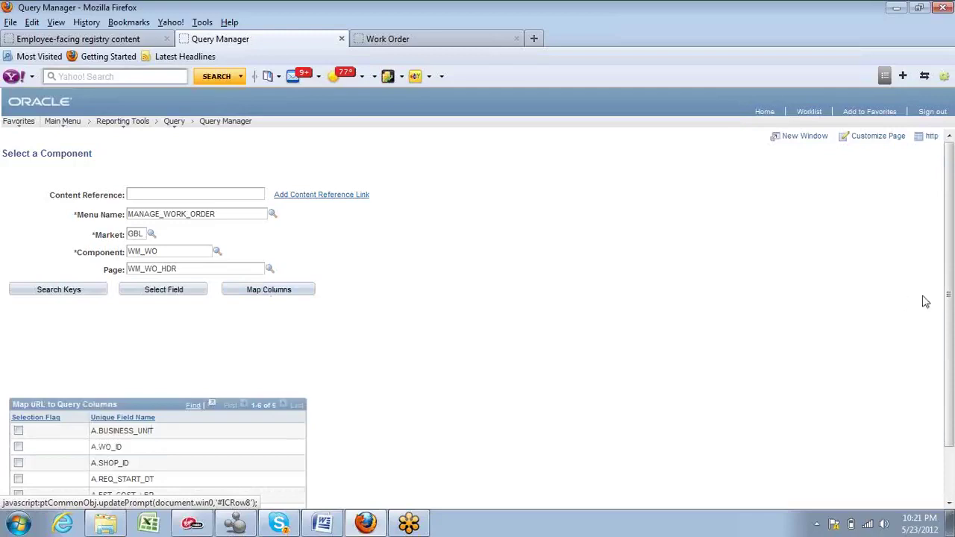
drag(949, 291, 949, 351)
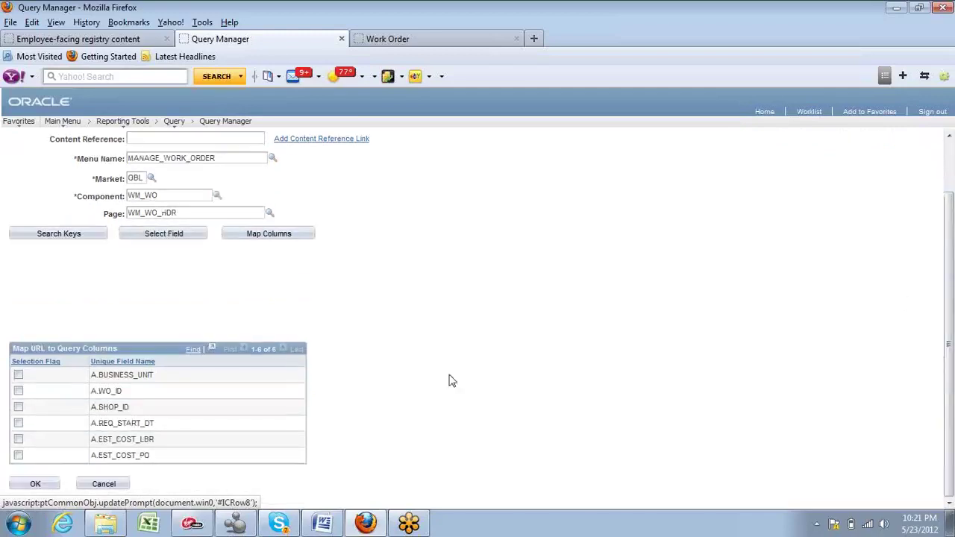
click(18, 375)
click(19, 391)
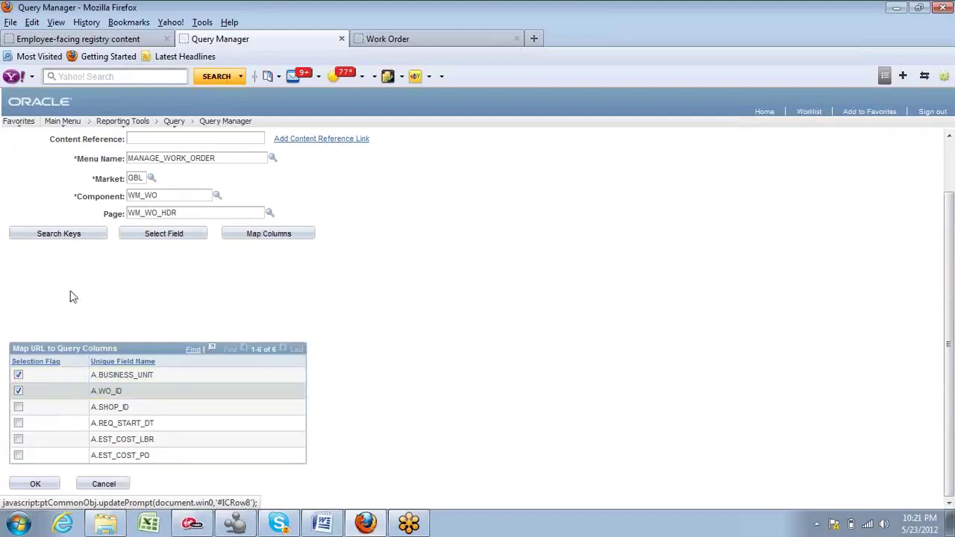
click(49, 234)
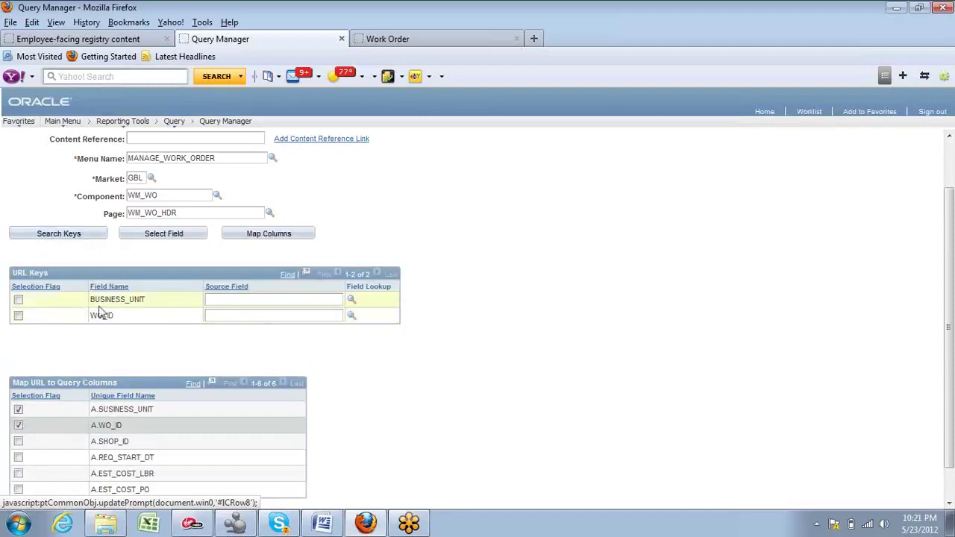
Step: Map URL key BUSINESS_UNIT to A.BUSINESS_UNIT and WO_ID to A.WO_ID, then confirm
click(18, 300)
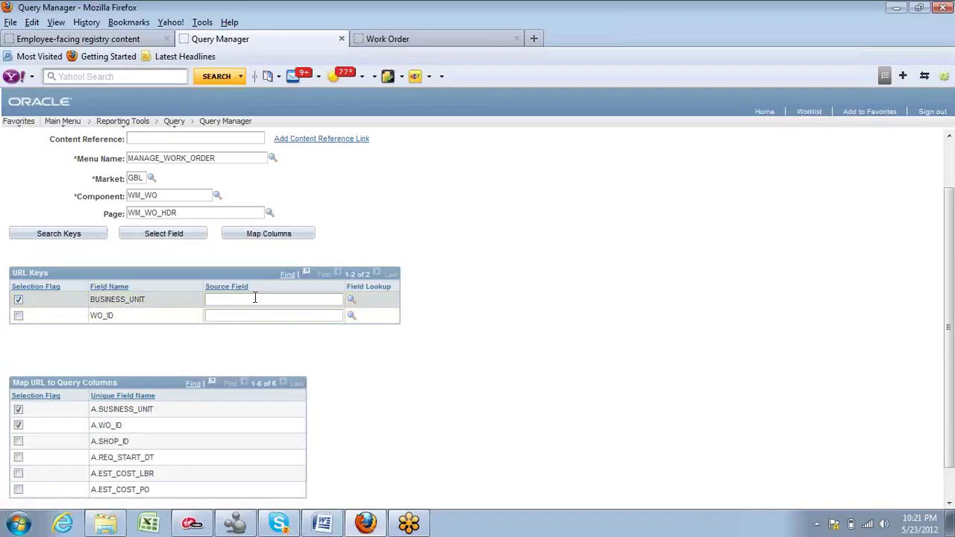
click(352, 300)
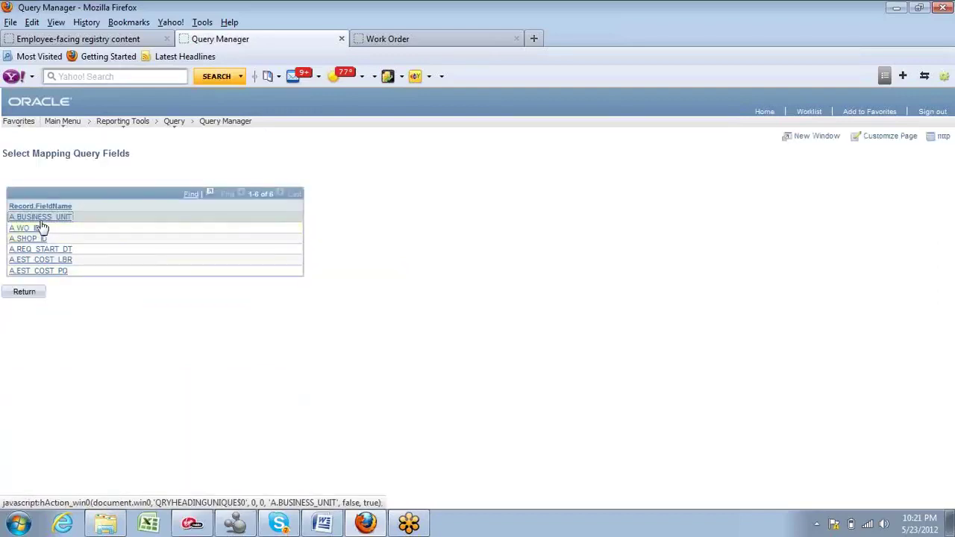
click(41, 217)
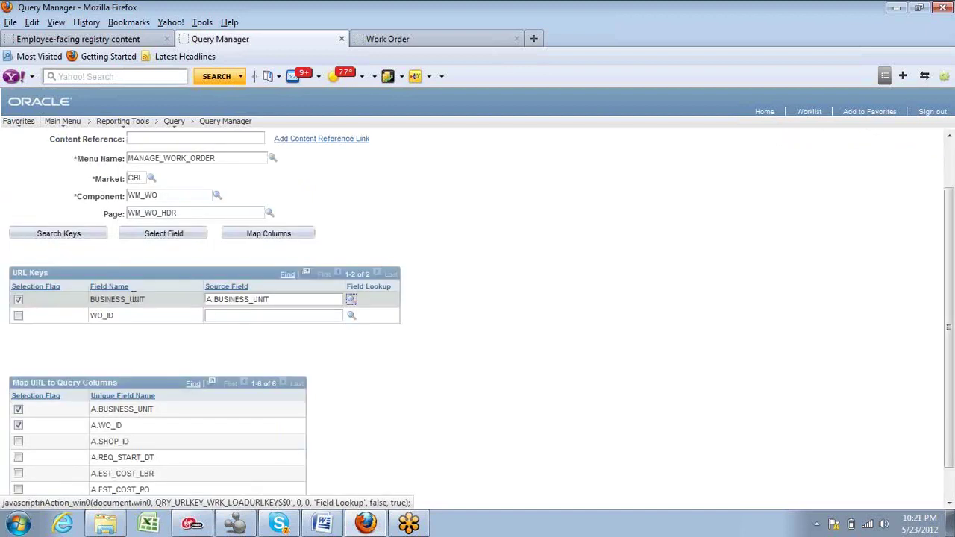
click(18, 316)
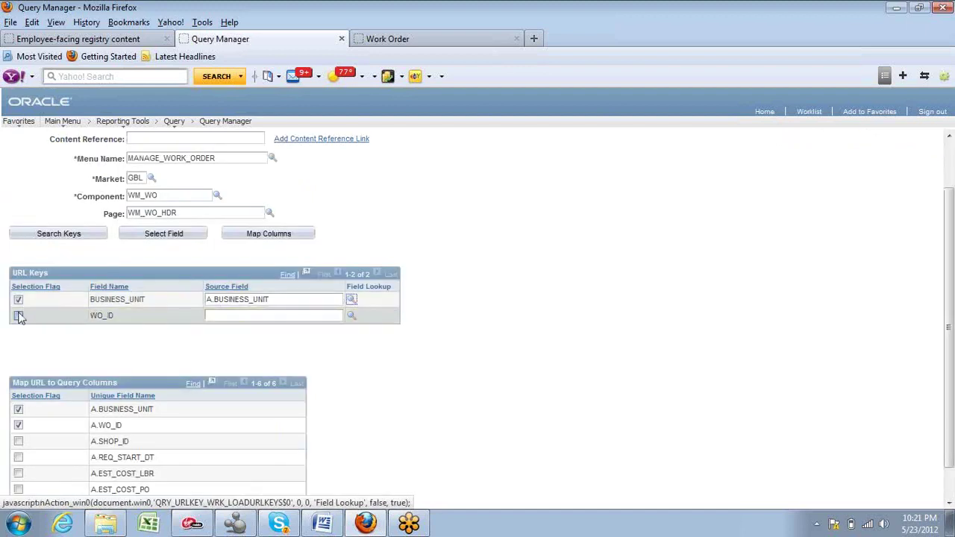
click(352, 316)
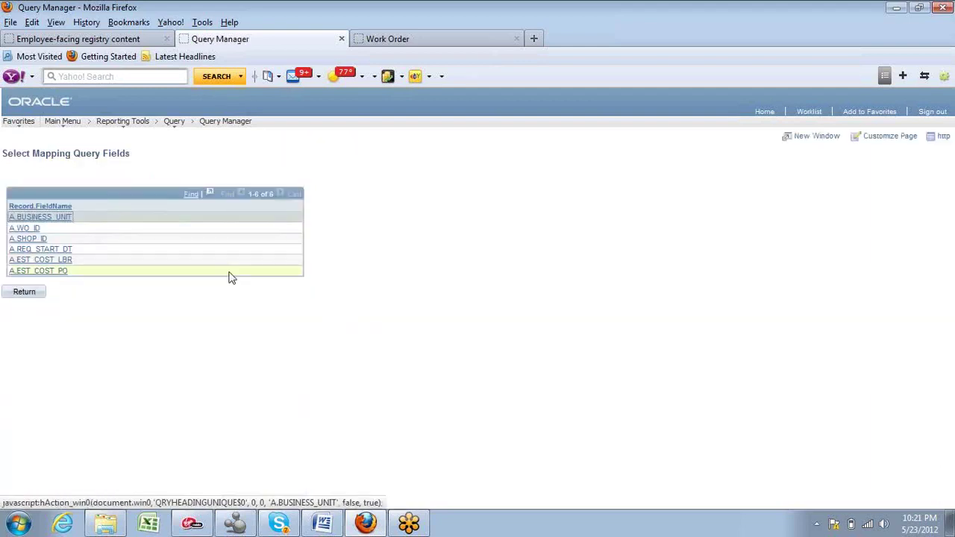
click(25, 227)
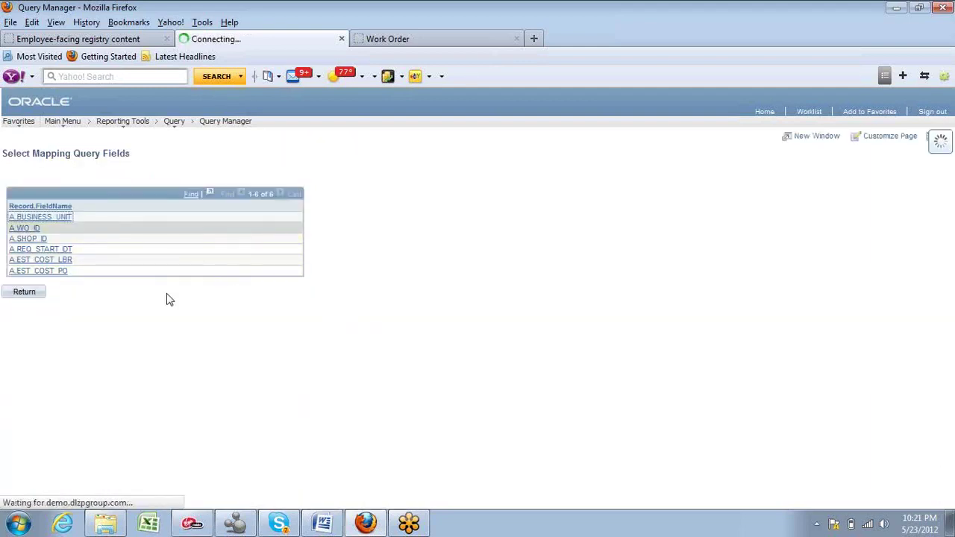
click(19, 315)
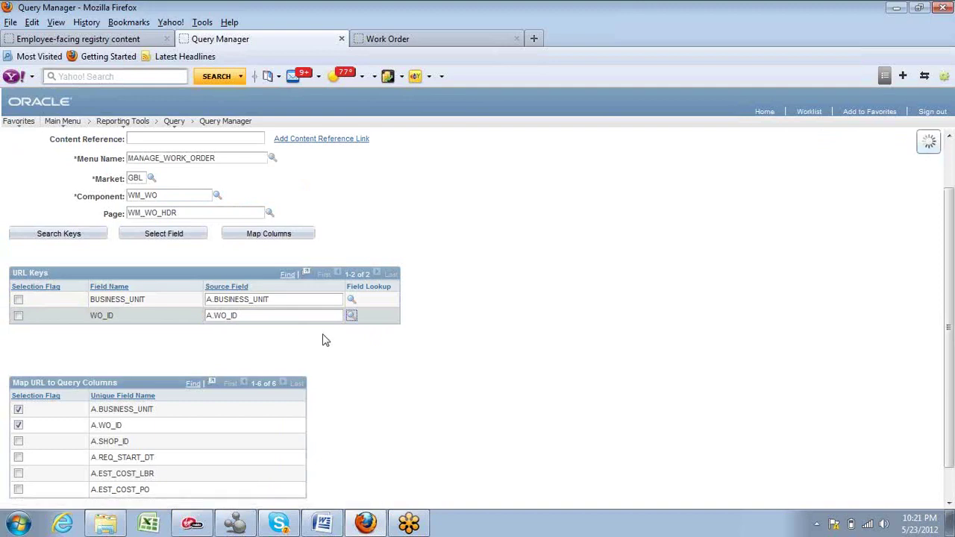
drag(950, 316, 925, 403)
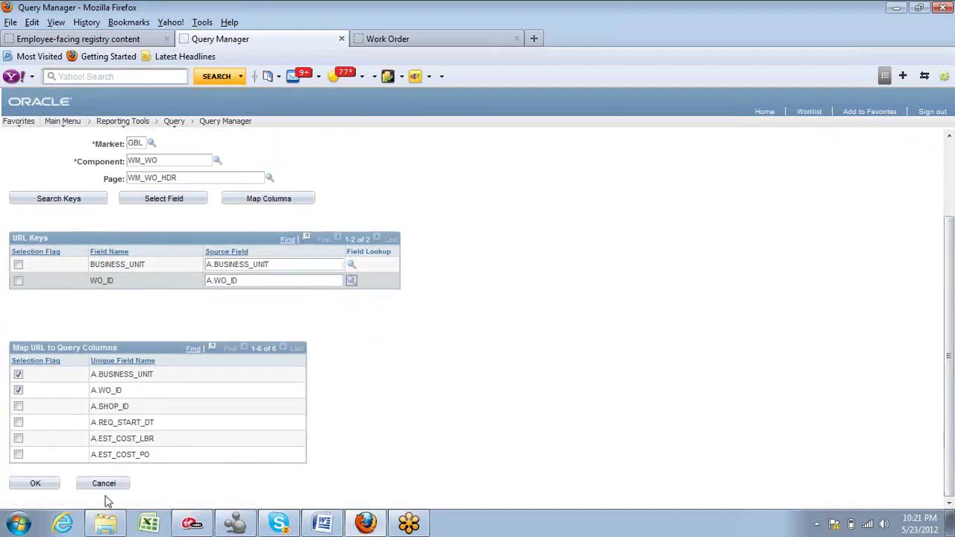
click(35, 483)
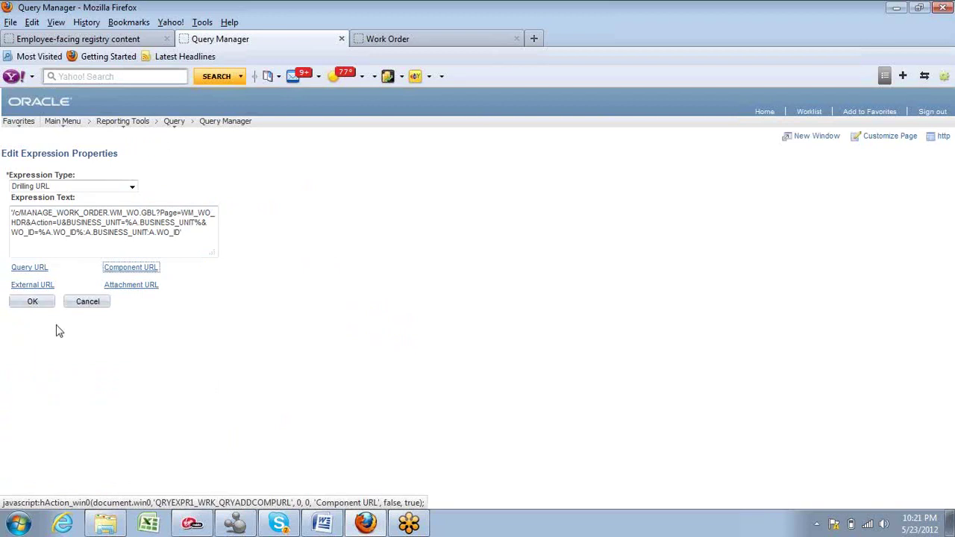
Step: Save the Drilling URL expression pointing to MANAGE_WORK_ORDER's WM_WO_HDR page
click(33, 301)
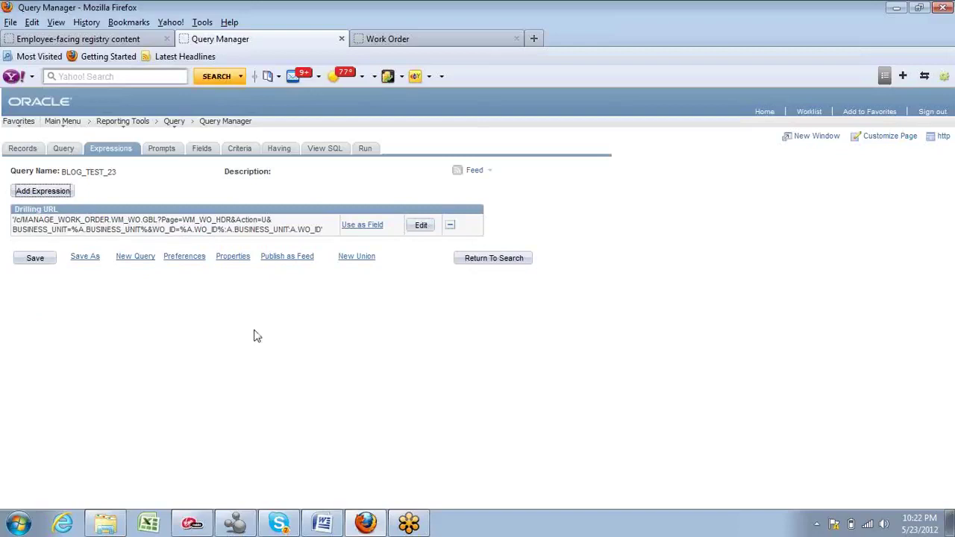
click(364, 149)
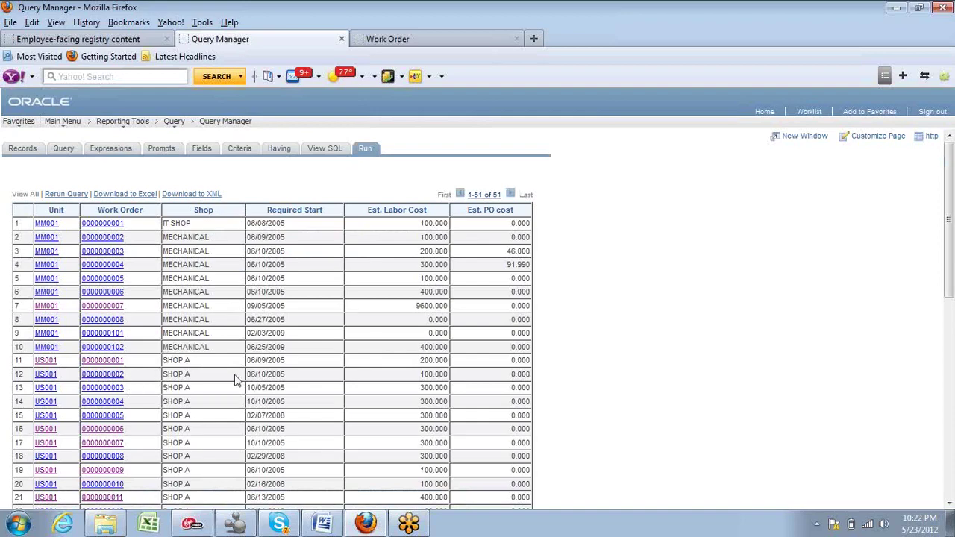
drag(949, 216, 949, 150)
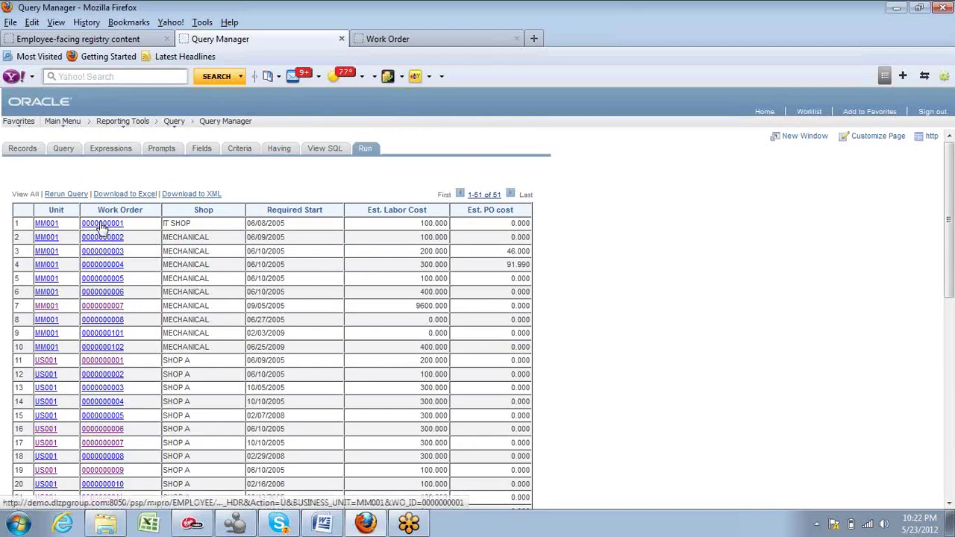
click(103, 224)
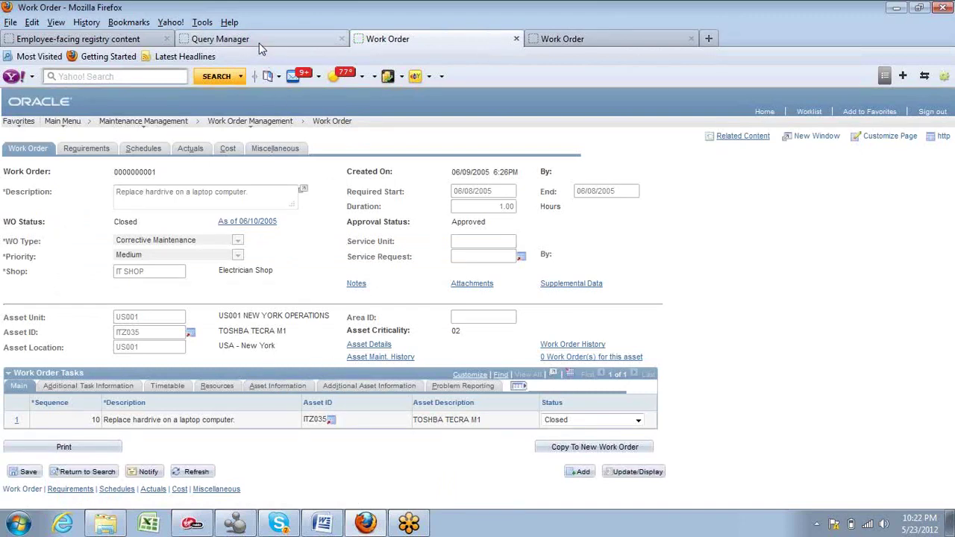
click(224, 39)
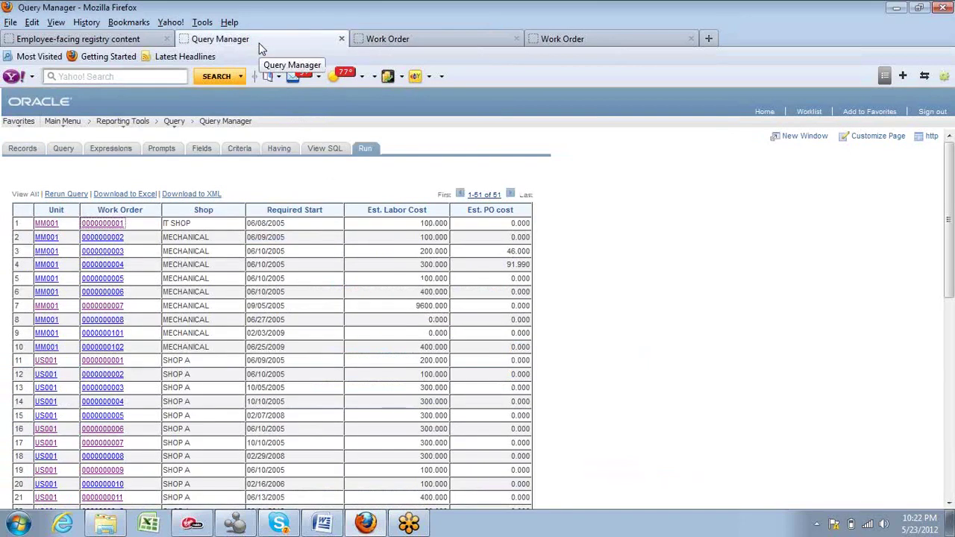
click(46, 224)
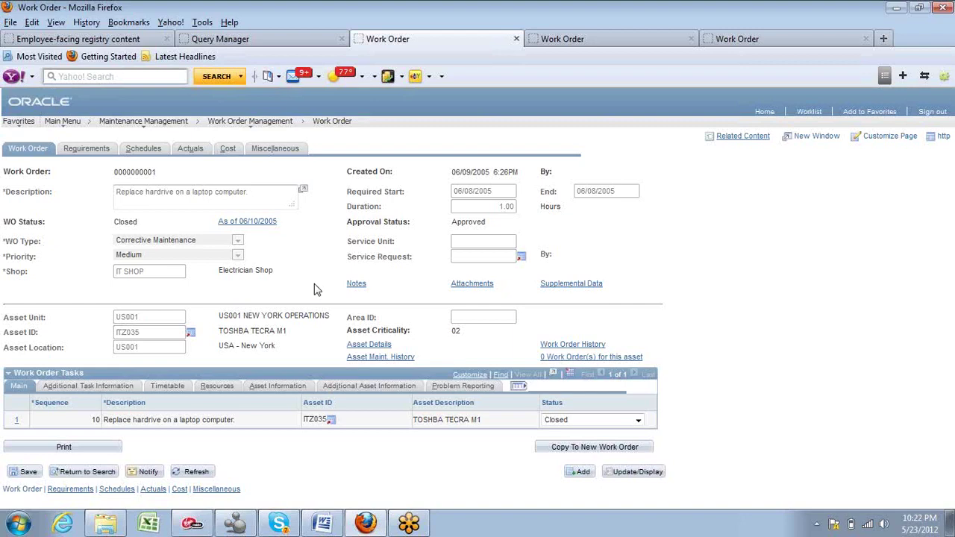
click(284, 39)
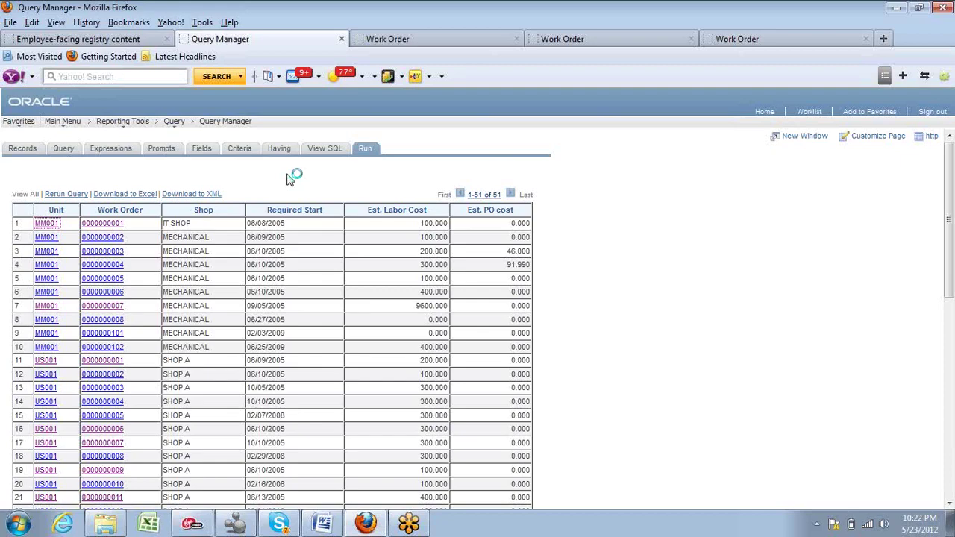
Step: Go back to the PeopleSoft FSCM home dashboard with the Top 5 Overdue Work Orders pagelet
click(765, 112)
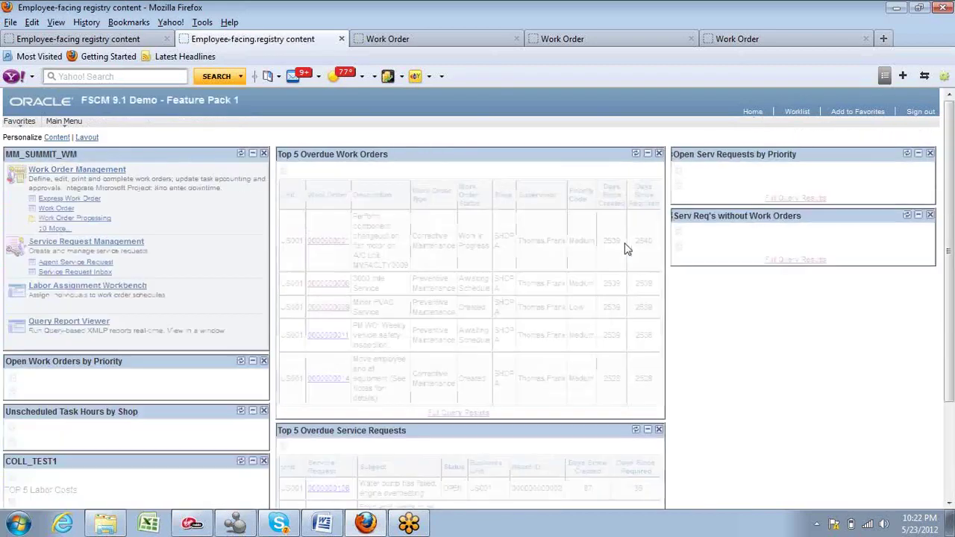